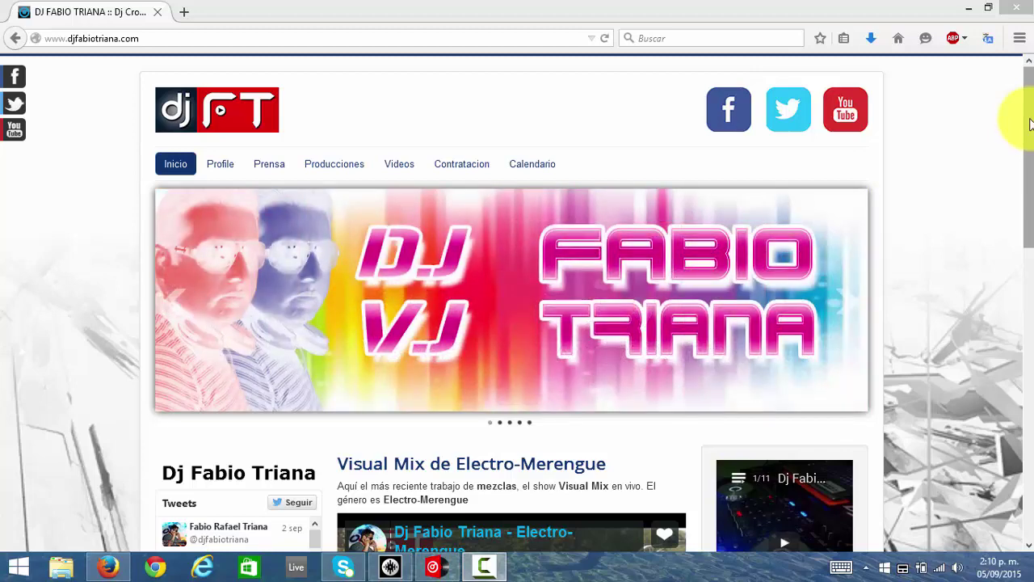
pyautogui.click(1030, 123)
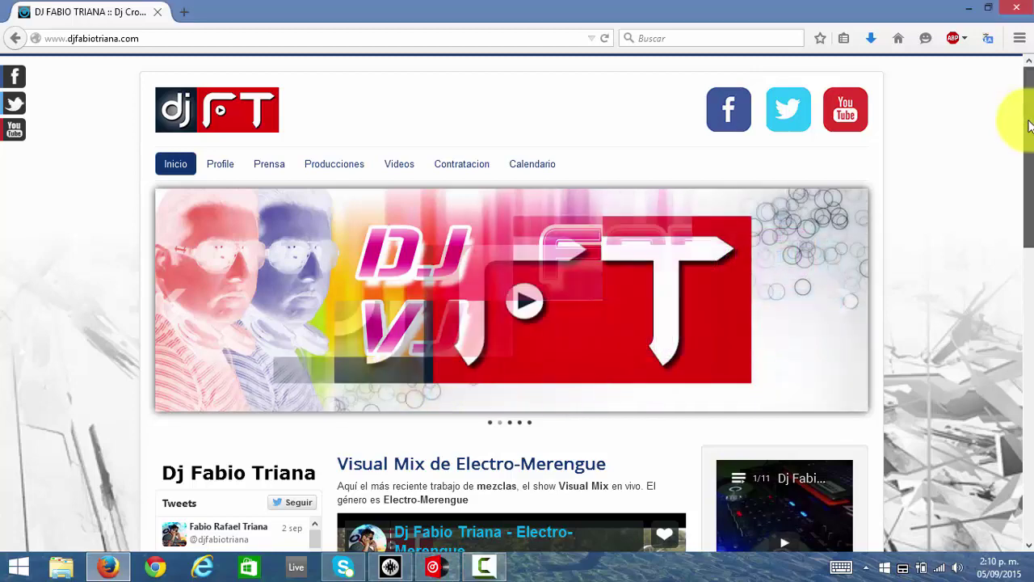
pyautogui.moveTo(1030, 123); pyautogui.dragTo(1029, 254)
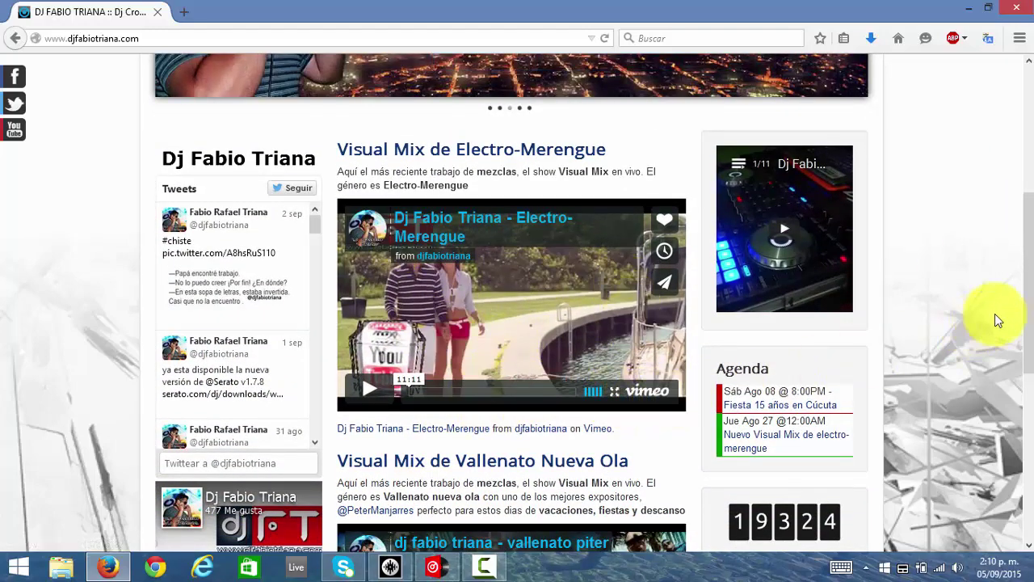
pyautogui.moveTo(1031, 304)
pyautogui.mouseDown()
pyautogui.moveTo(1020, 434)
pyautogui.moveTo(1031, 321)
pyautogui.moveTo(1016, 300)
pyautogui.mouseUp()
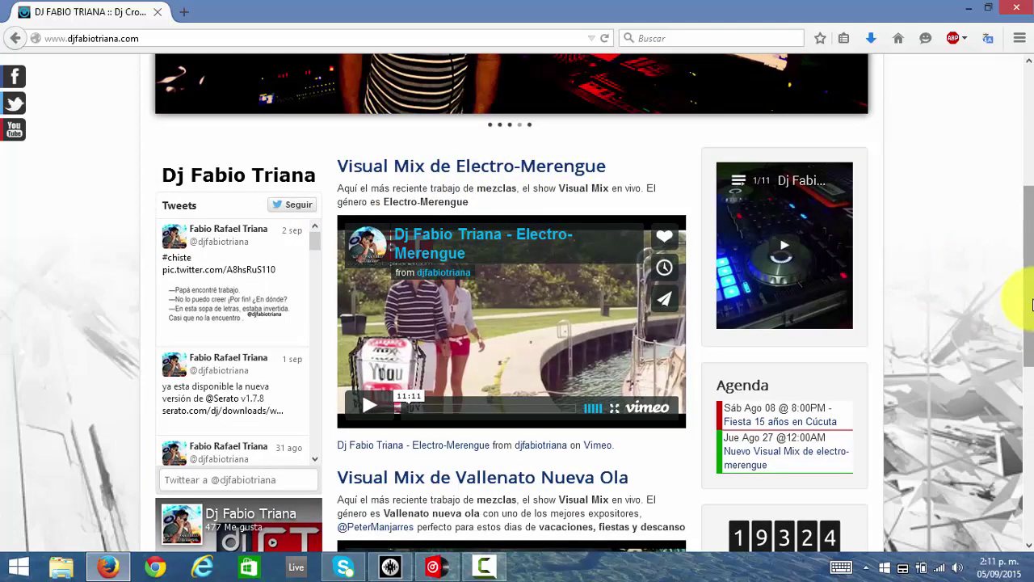
pyautogui.moveTo(1029, 296); pyautogui.dragTo(1023, 173)
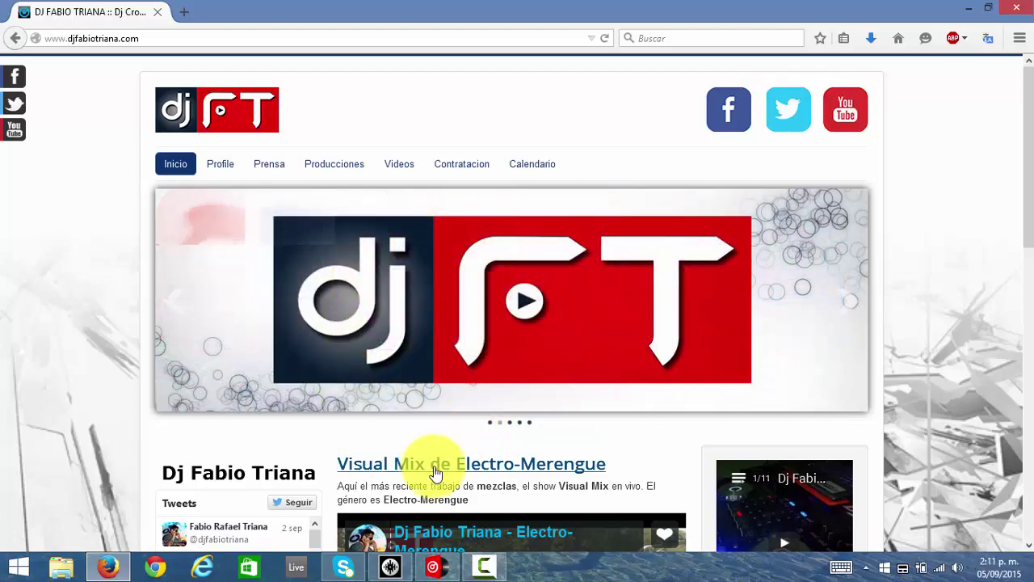
# Switch to Serato DJ and open the MERENGUE folder inside Musica on DOCUMENTOS (E:) in the file browser
pyautogui.click(392, 567)
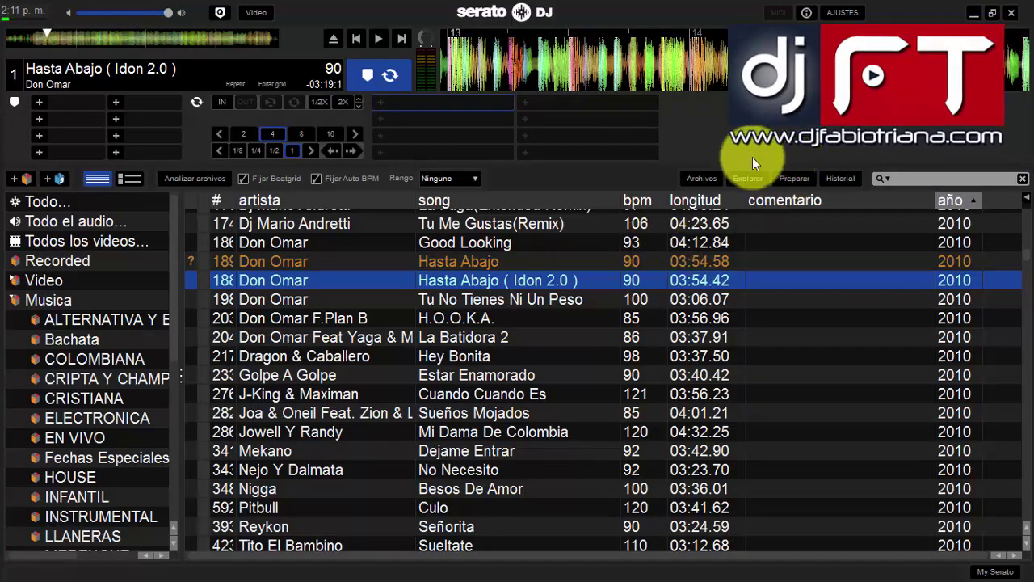
pyautogui.click(701, 179)
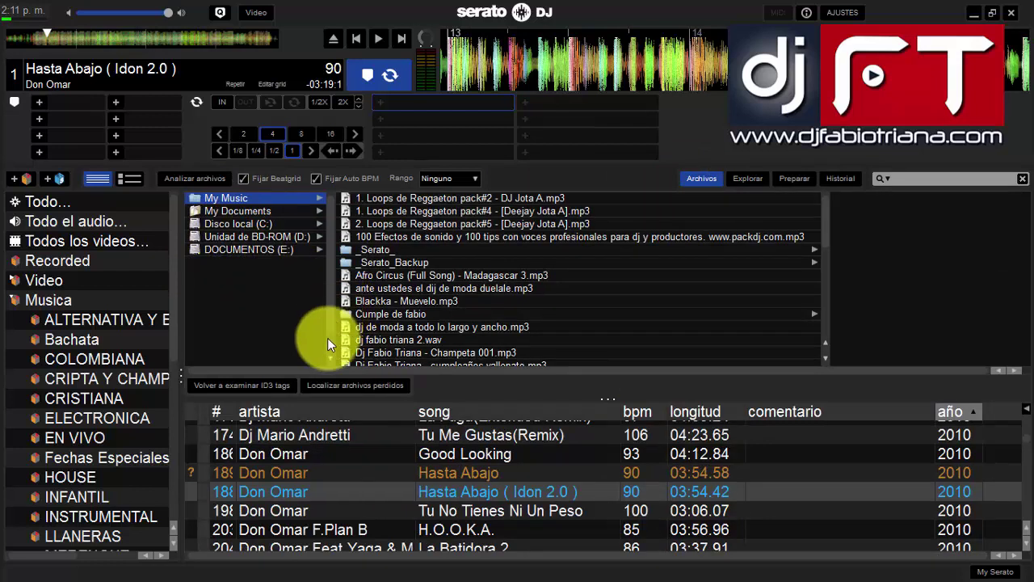
pyautogui.click(247, 249)
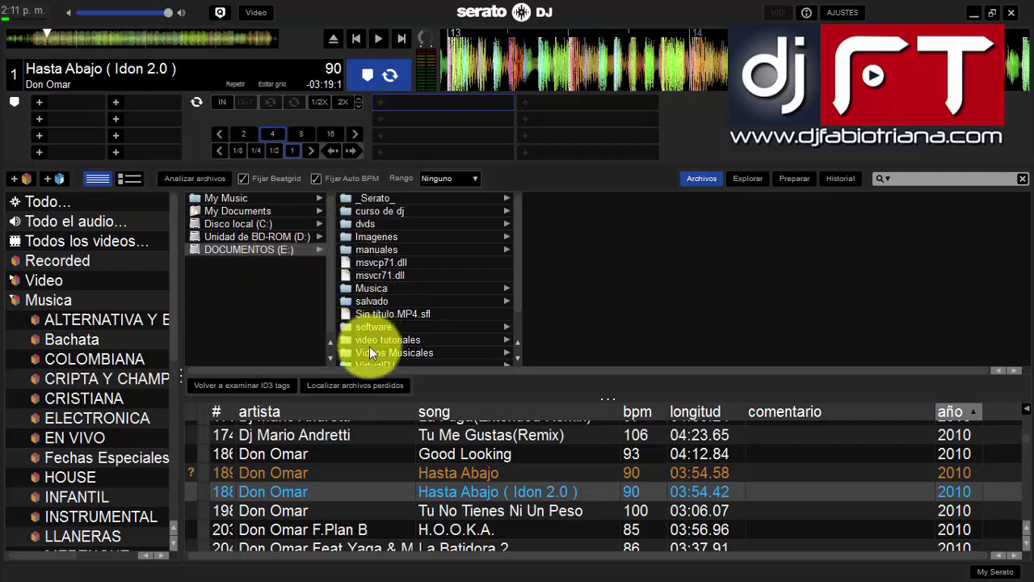
pyautogui.click(369, 288)
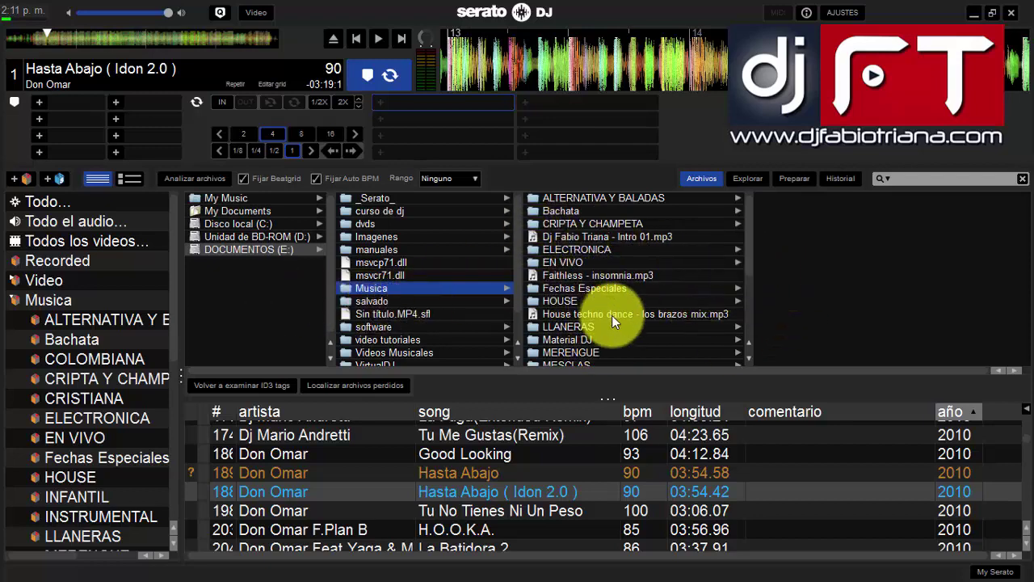
pyautogui.click(576, 351)
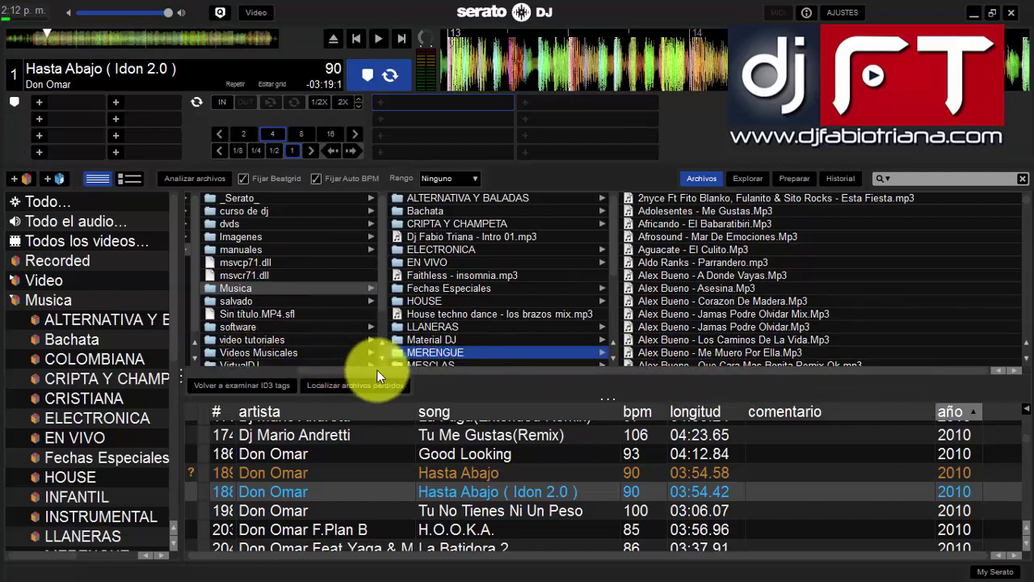
# Load "Arrecife - Pecaito.mp3" from the MERENGUE folder onto deck 1
pyautogui.moveTo(370, 371); pyautogui.dragTo(519, 380)
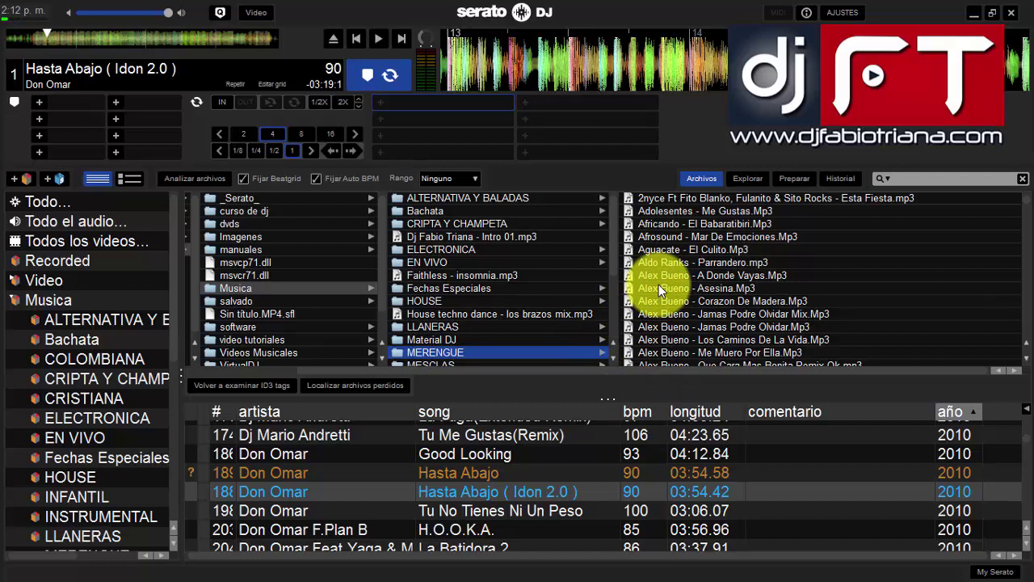
pyautogui.scroll(-6, 716, 293)
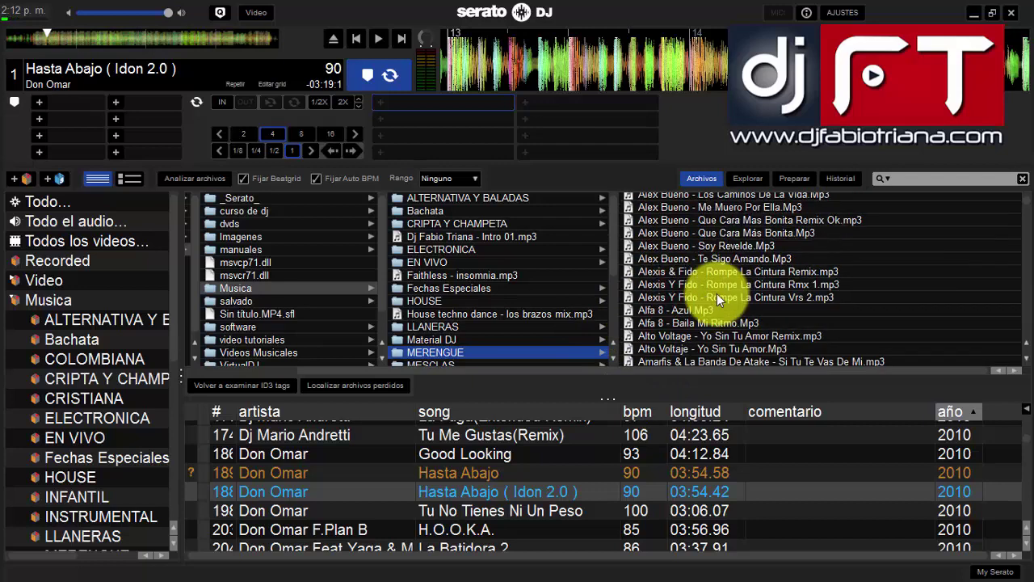
pyautogui.moveTo(687, 330); pyautogui.dragTo(224, 41)
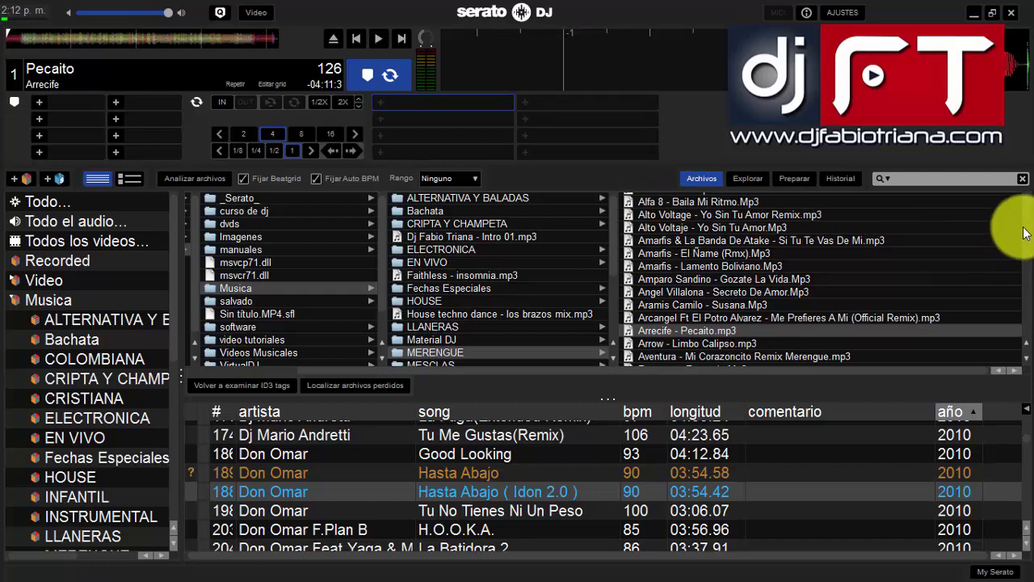
pyautogui.scroll(5, 1020, 194)
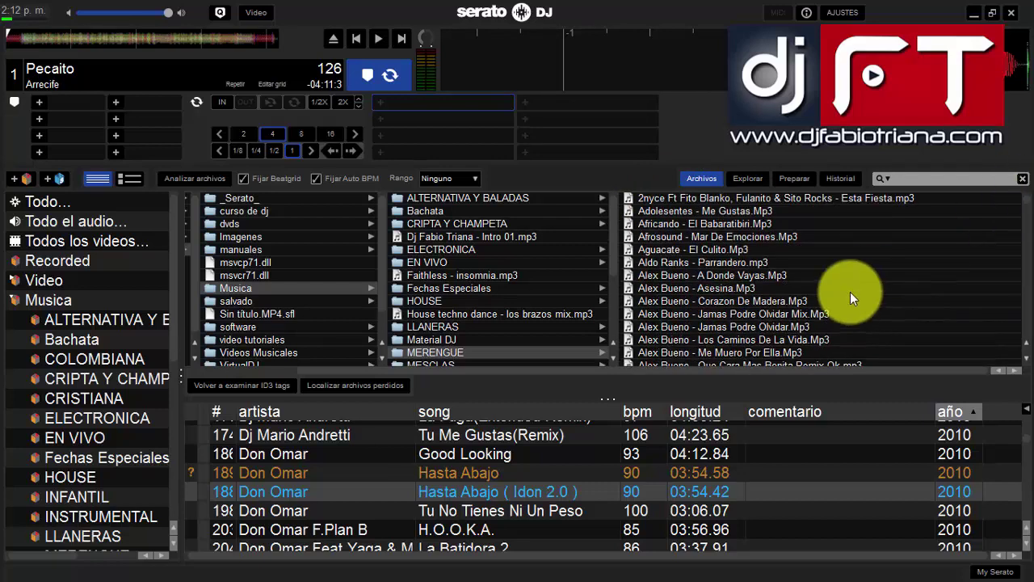
pyautogui.scroll(-4, 906, 288)
pyautogui.scroll(-15, 906, 288)
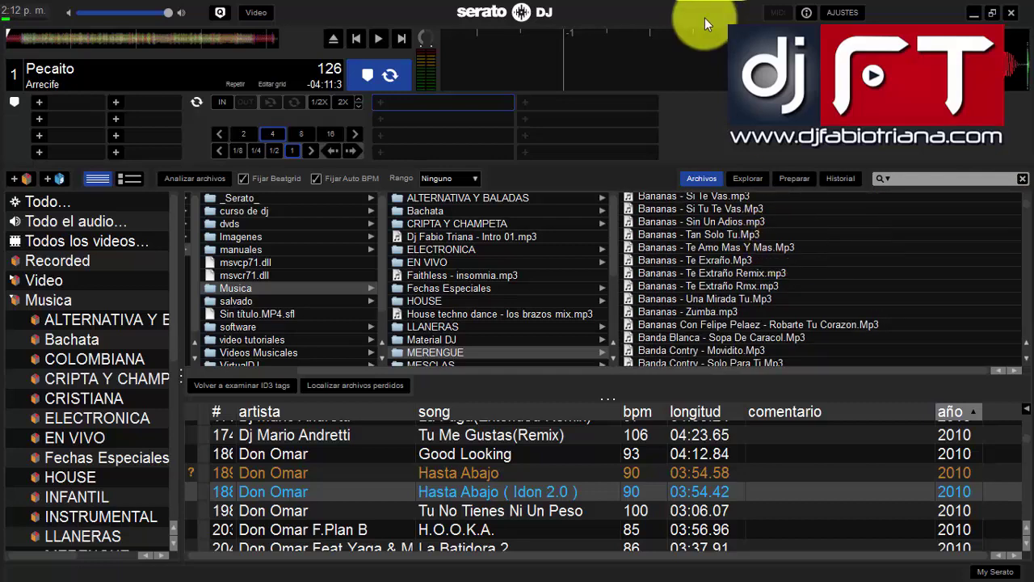
# Minimize Serato DJ, switch to VirtualDJ and look over its folder tree
pyautogui.click(973, 12)
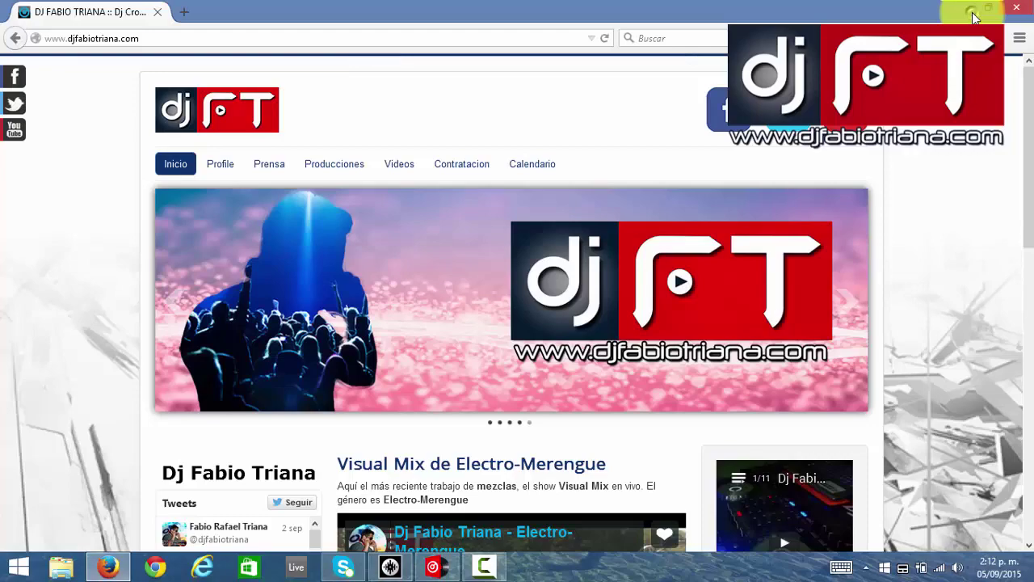
pyautogui.click(455, 566)
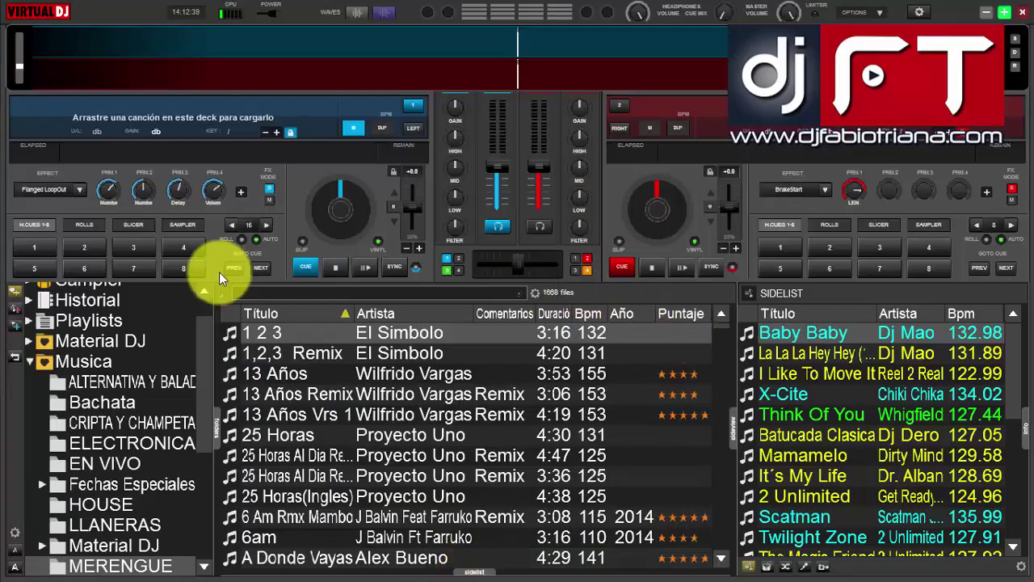
pyautogui.scroll(2, 204, 396)
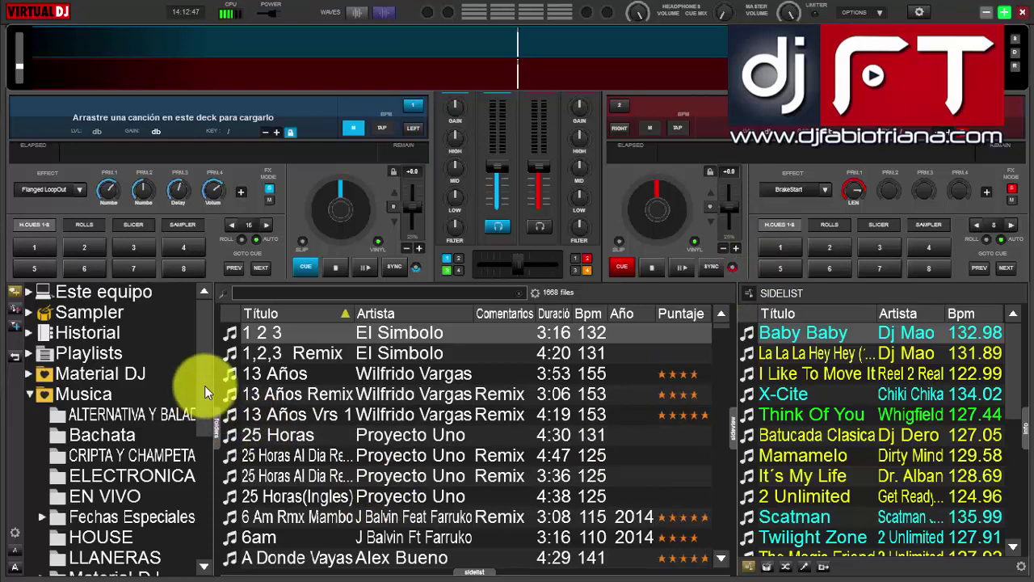
pyautogui.scroll(-5, 202, 400)
pyautogui.scroll(5, 202, 388)
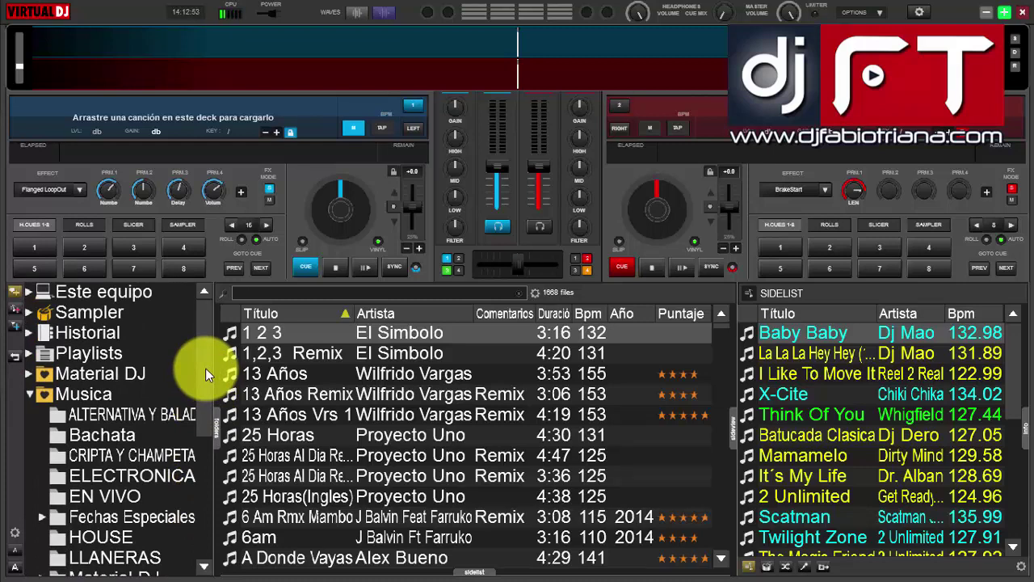
pyautogui.moveTo(205, 367); pyautogui.dragTo(213, 341)
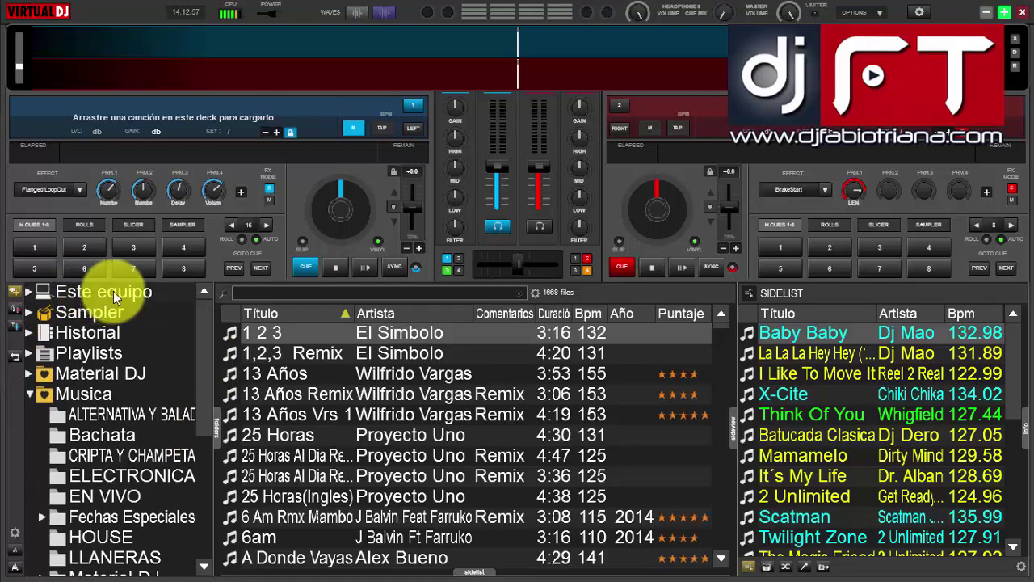
# Open the MERENGUE folder inside Musica on DOCUMENTOS (E:), under Este equipo
pyautogui.click(34, 293)
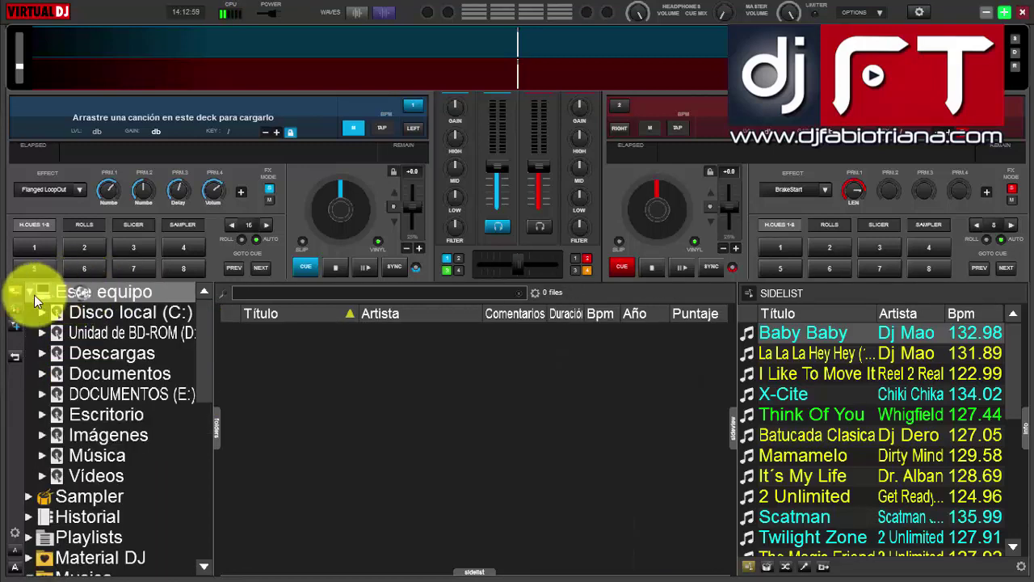
pyautogui.click(123, 396)
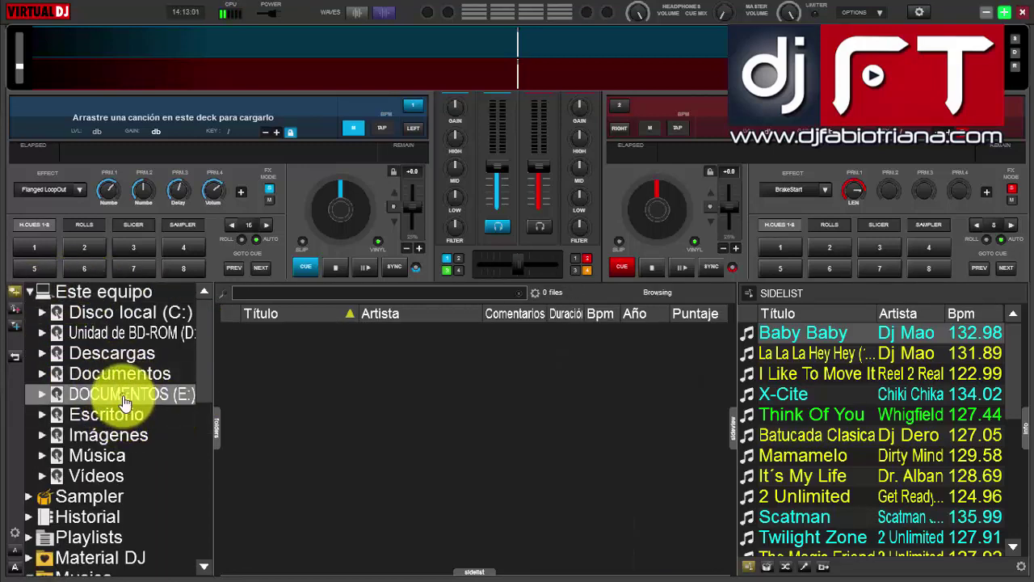
pyautogui.moveTo(200, 350); pyautogui.dragTo(203, 397)
pyautogui.click(111, 340)
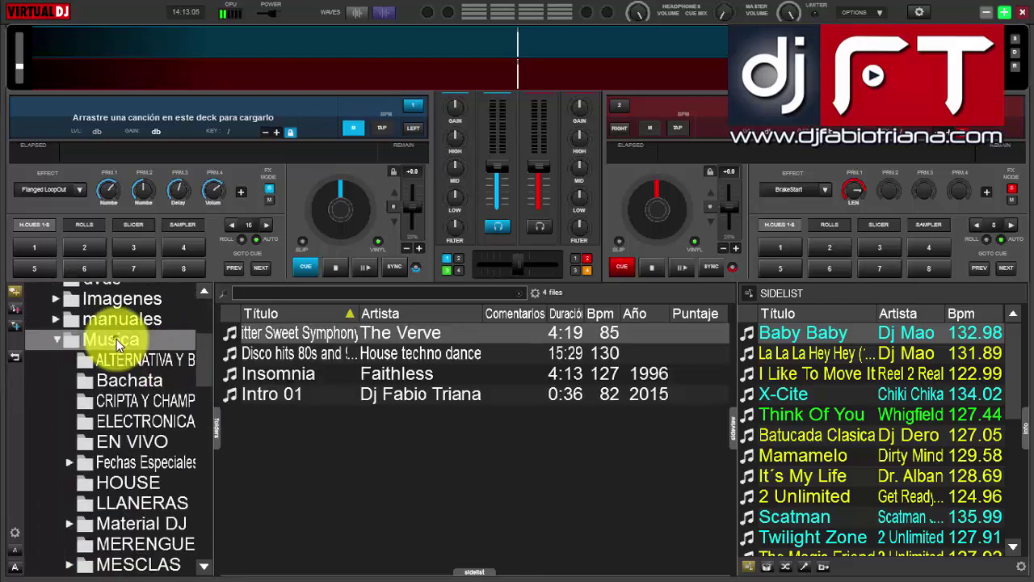
pyautogui.moveTo(201, 358); pyautogui.dragTo(203, 388)
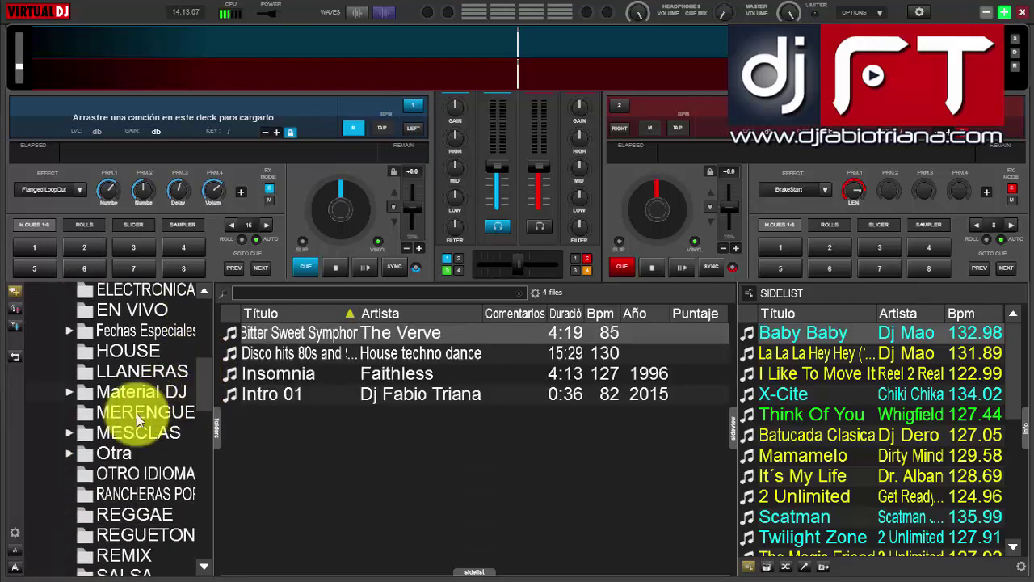
pyautogui.click(157, 412)
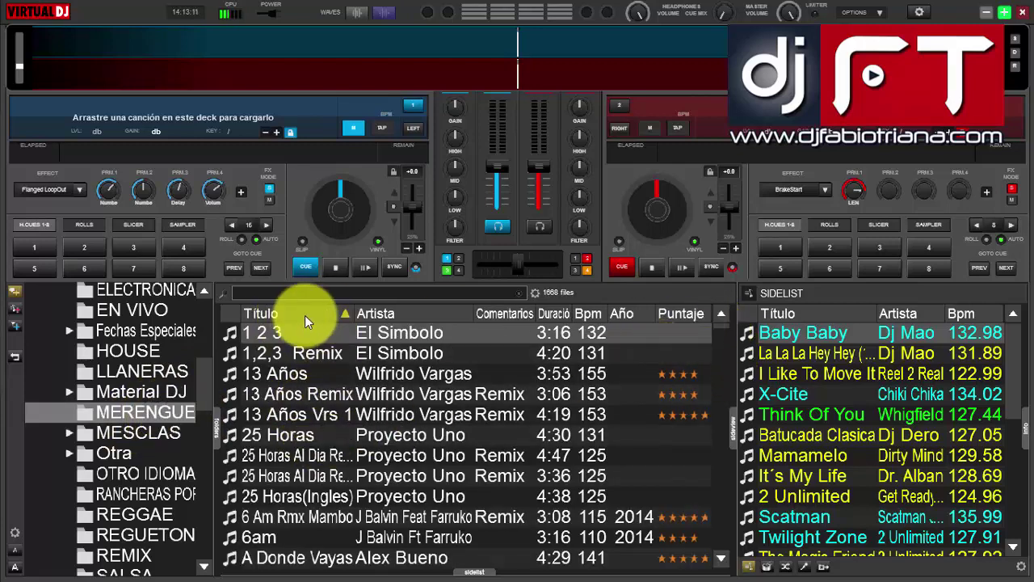
# Sort the MERENGUE song list by artist in ascending order
pyautogui.click(410, 316)
pyautogui.click(329, 315)
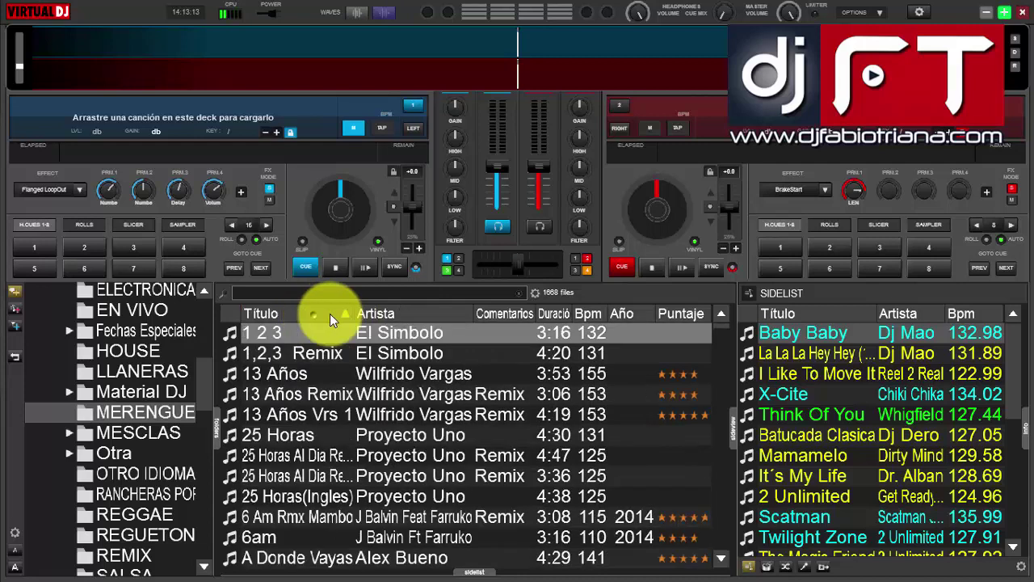
pyautogui.click(402, 315)
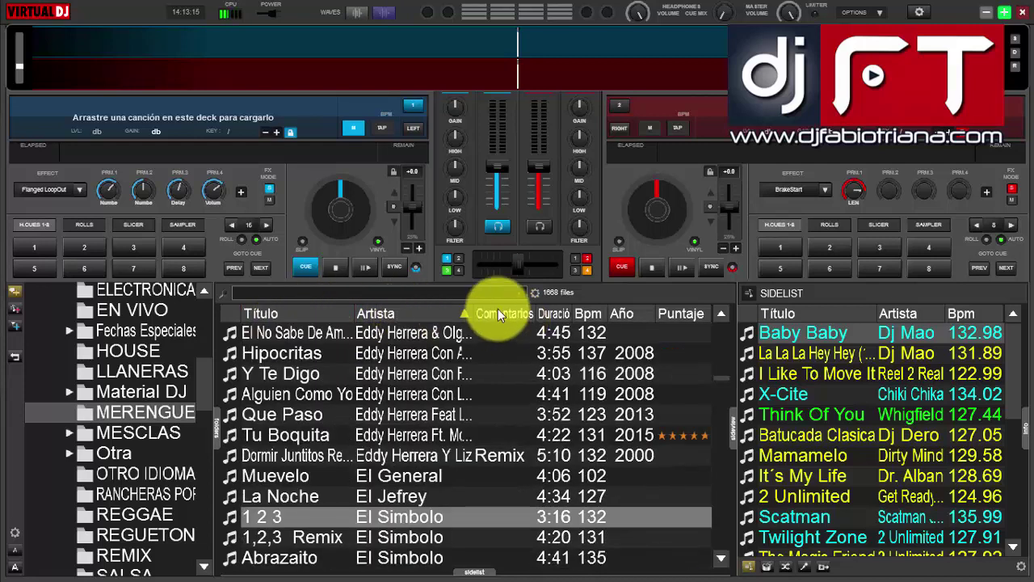
# Sort the MERENGUE songs by year with the newest first and browse through the ordered list
pyautogui.click(639, 315)
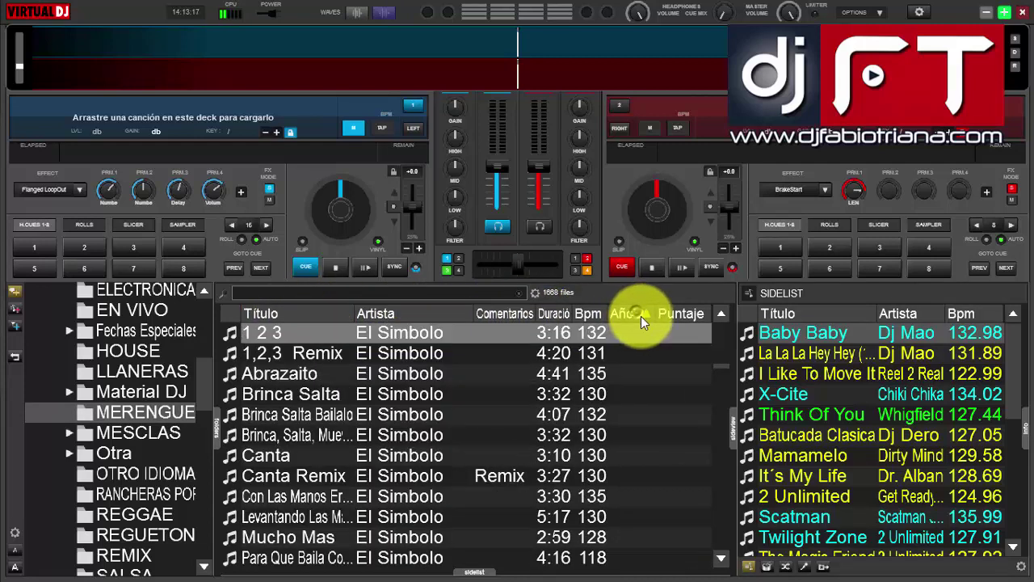
pyautogui.click(641, 317)
pyautogui.moveTo(719, 505); pyautogui.dragTo(726, 311)
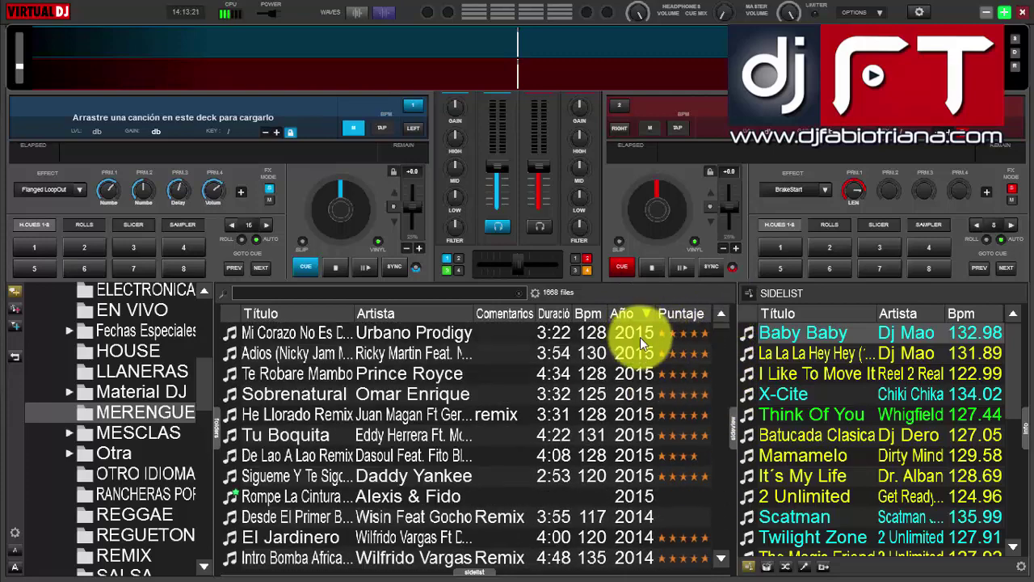
pyautogui.scroll(-5, 640, 337)
pyautogui.scroll(3, 641, 338)
pyautogui.scroll(-10, 641, 338)
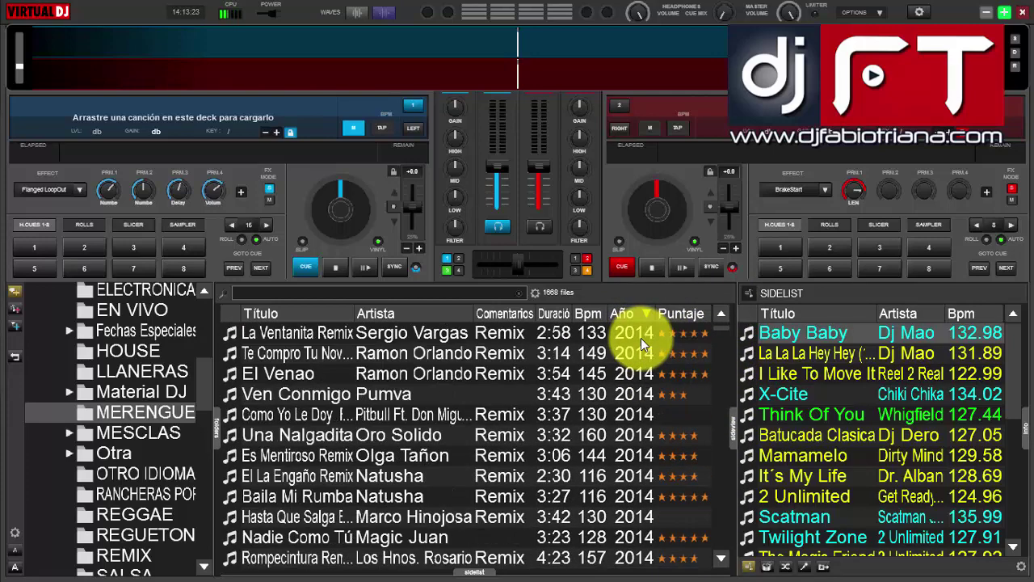
pyautogui.scroll(-14, 651, 412)
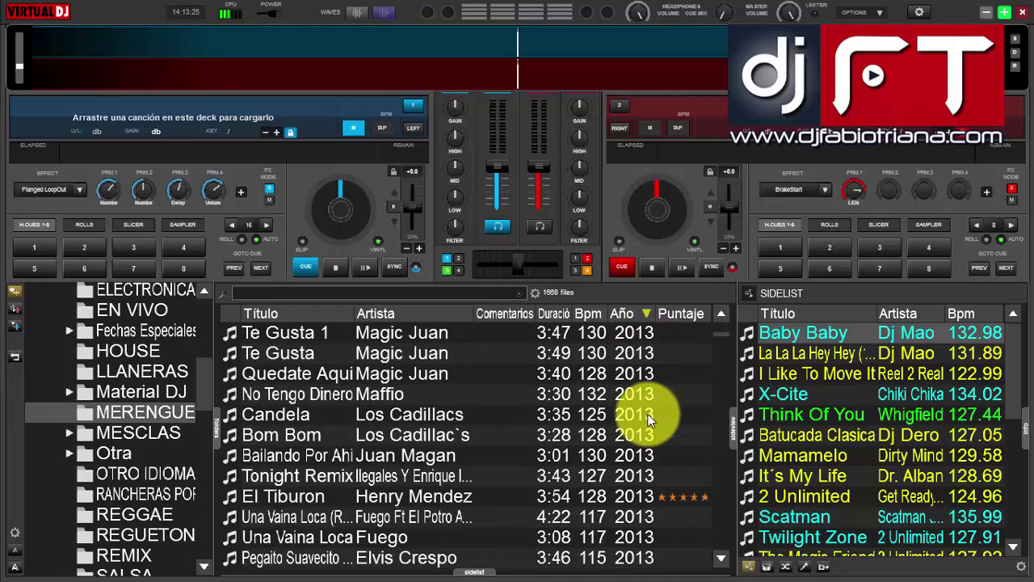
# Sort the MERENGUE songs by BPM in descending order
pyautogui.scroll(6, 649, 383)
pyautogui.scroll(1, 648, 384)
pyautogui.click(592, 312)
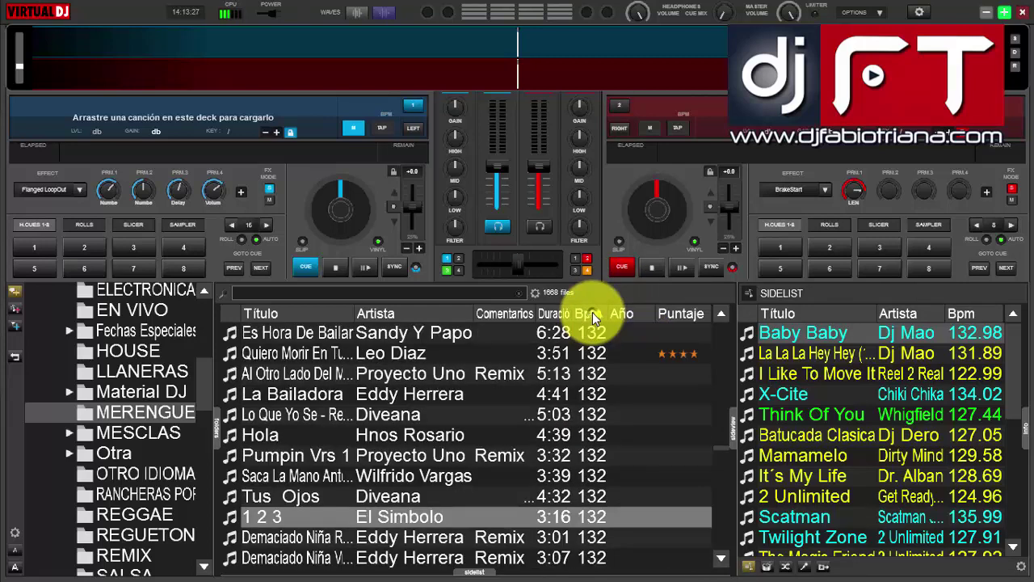
pyautogui.click(592, 312)
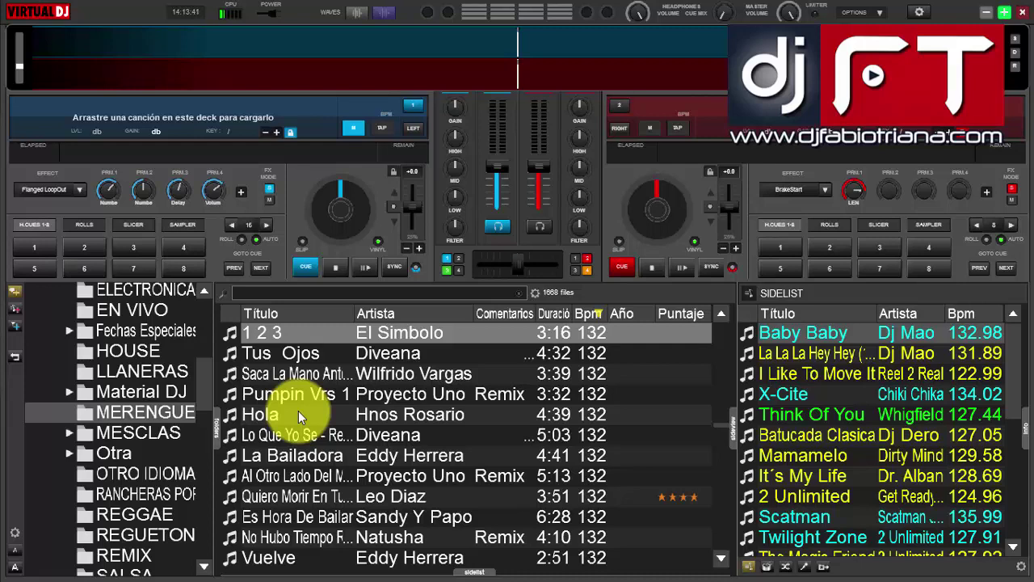
# Minimize VirtualDJ, return to Serato DJ and collapse the Musica crate, showing its songs in the library list
pyautogui.click(987, 13)
pyautogui.click(392, 566)
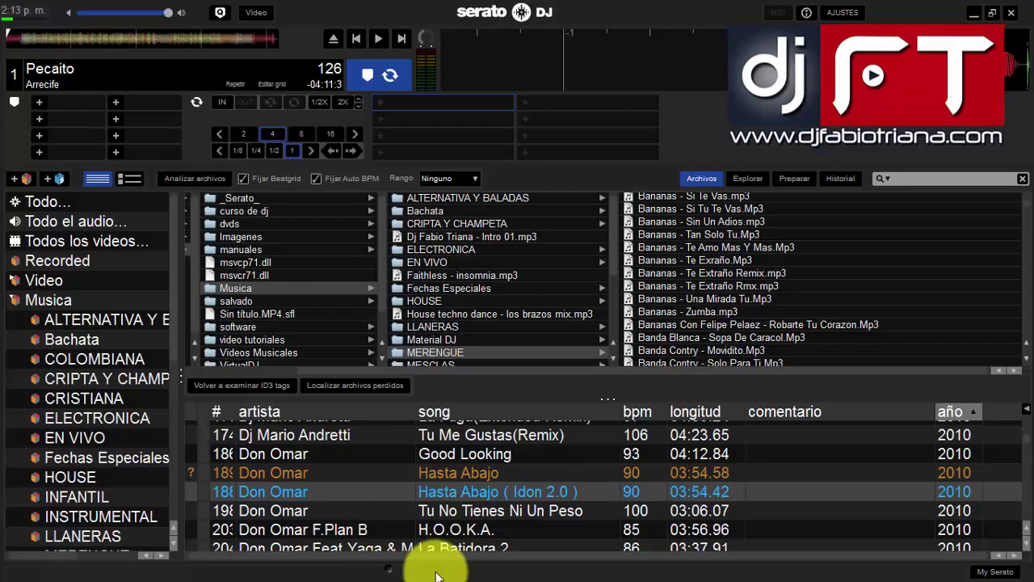
pyautogui.doubleClick(14, 302)
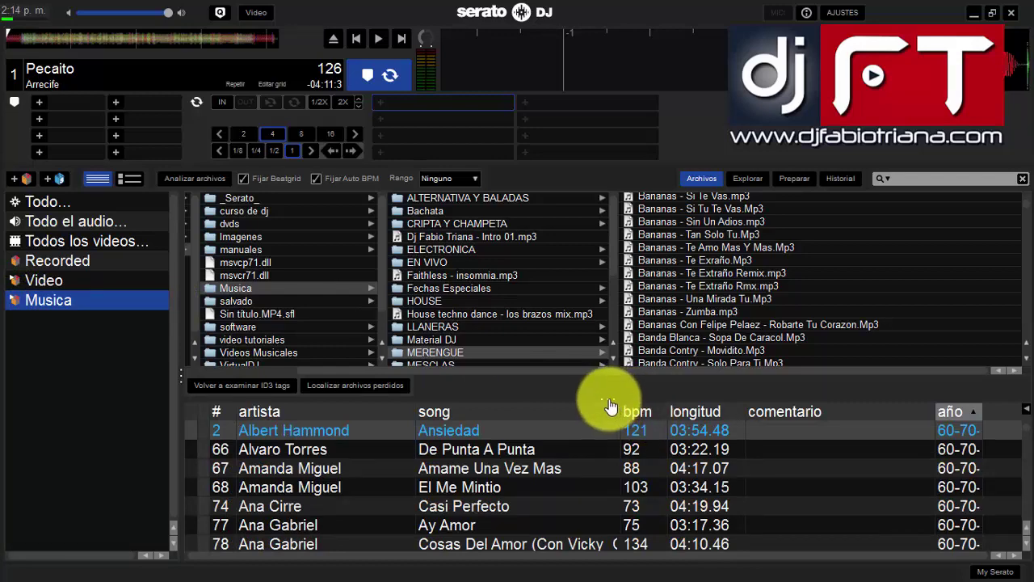
# Hide the file browser so the Musica song list fills the library area
pyautogui.moveTo(605, 404); pyautogui.dragTo(590, 202)
pyautogui.click(703, 175)
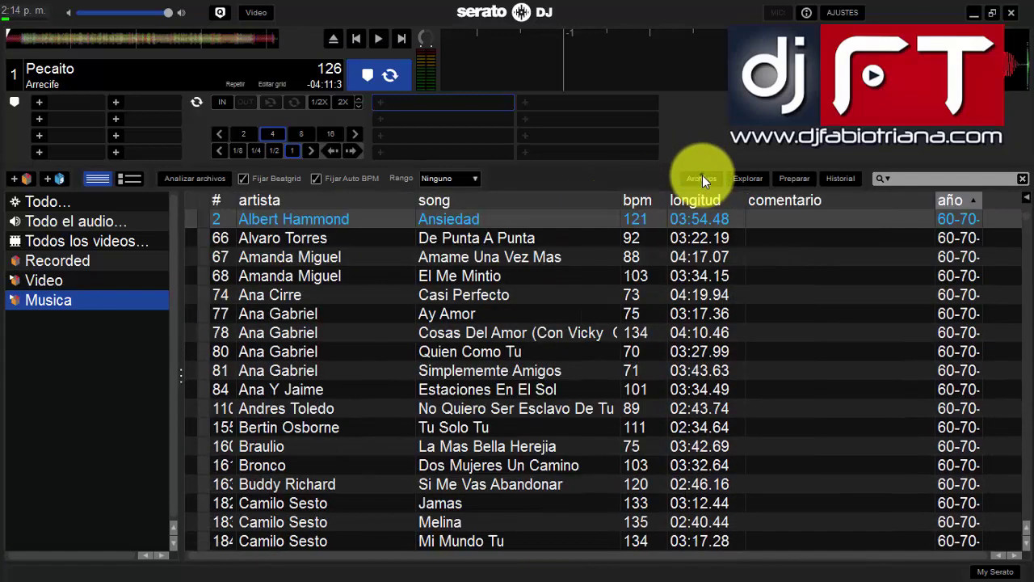